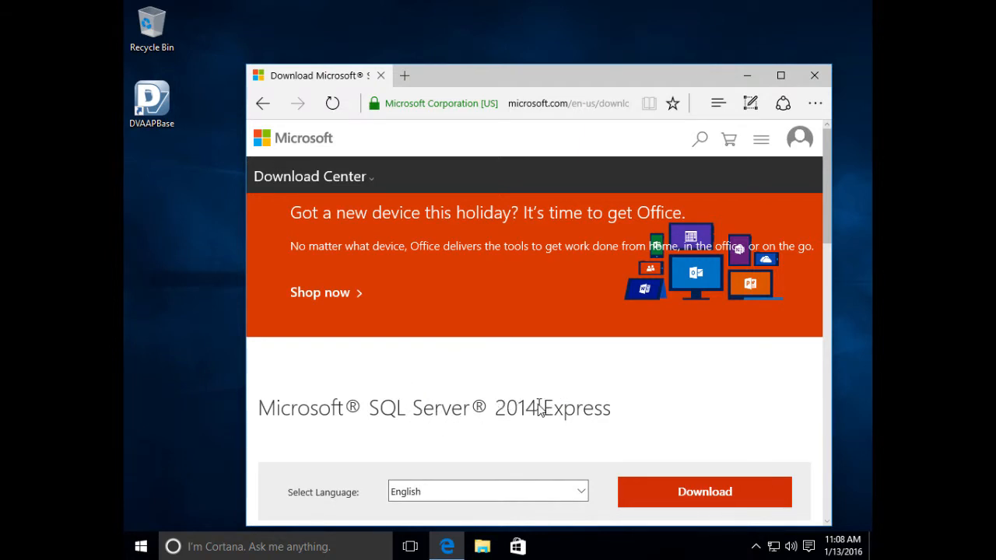
# Open the list of download files for the English version of Microsoft SQL Server 2014 Express
pyautogui.scroll(-2, 800, 275)
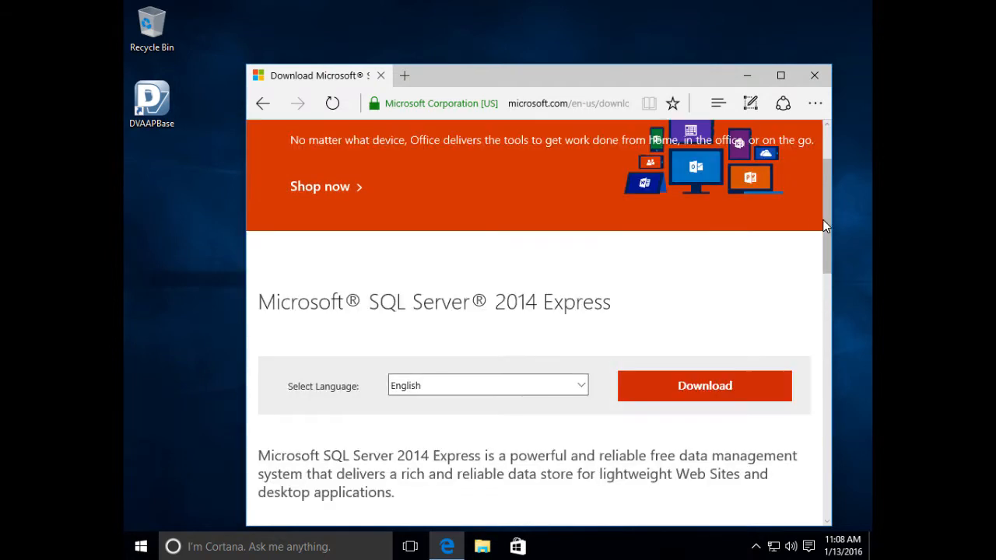
pyautogui.click(710, 393)
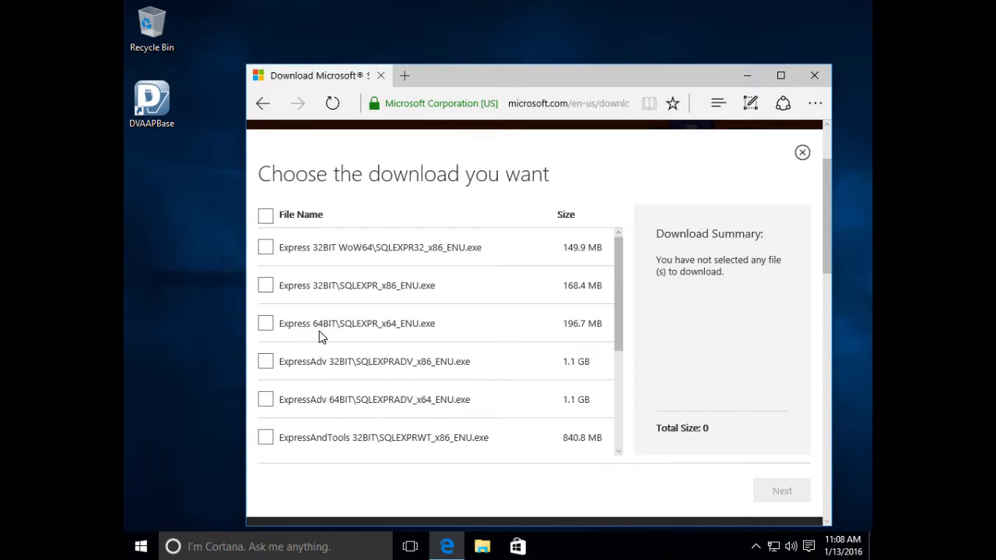
# Check the Windows system type on the About page of the system settings and close the settings
pyautogui.click(141, 545)
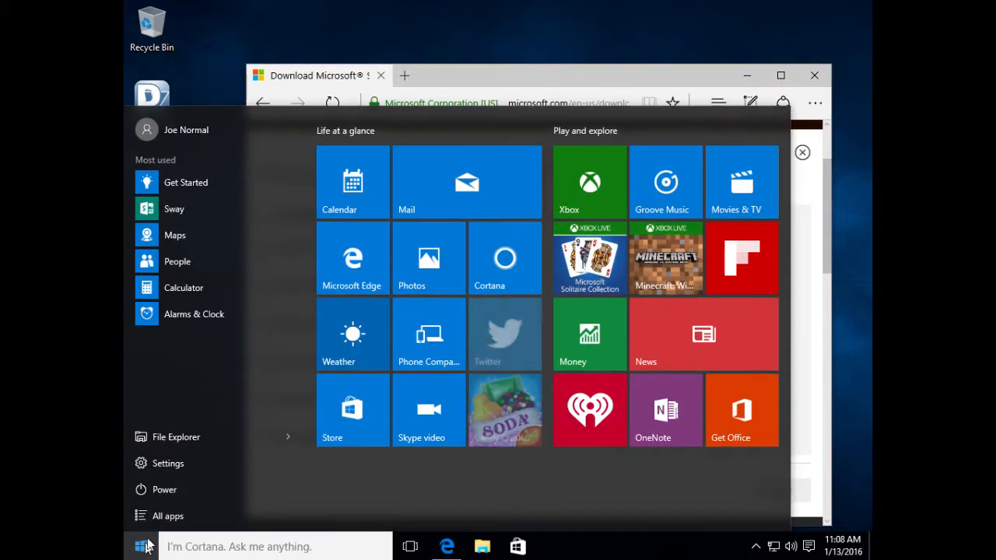
pyautogui.click(186, 467)
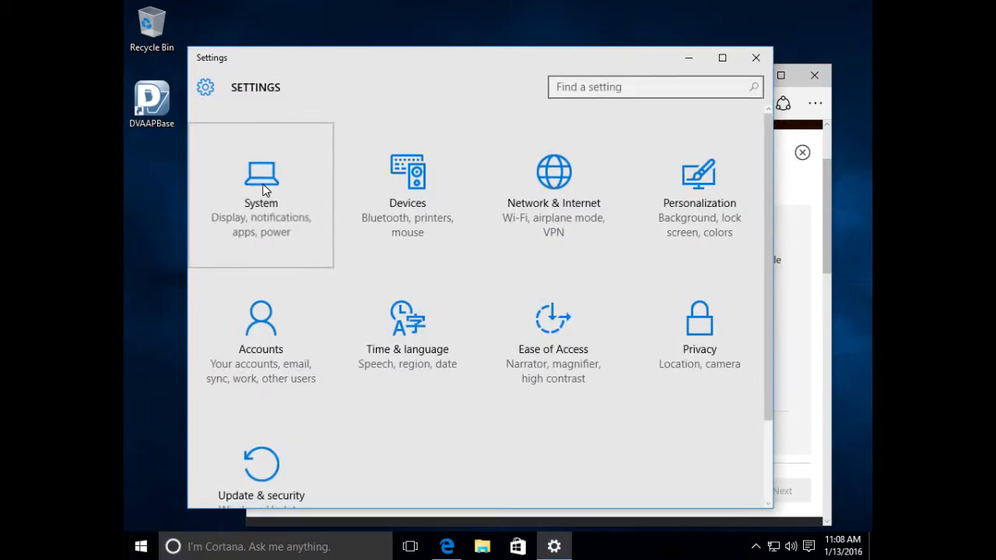
pyautogui.click(262, 190)
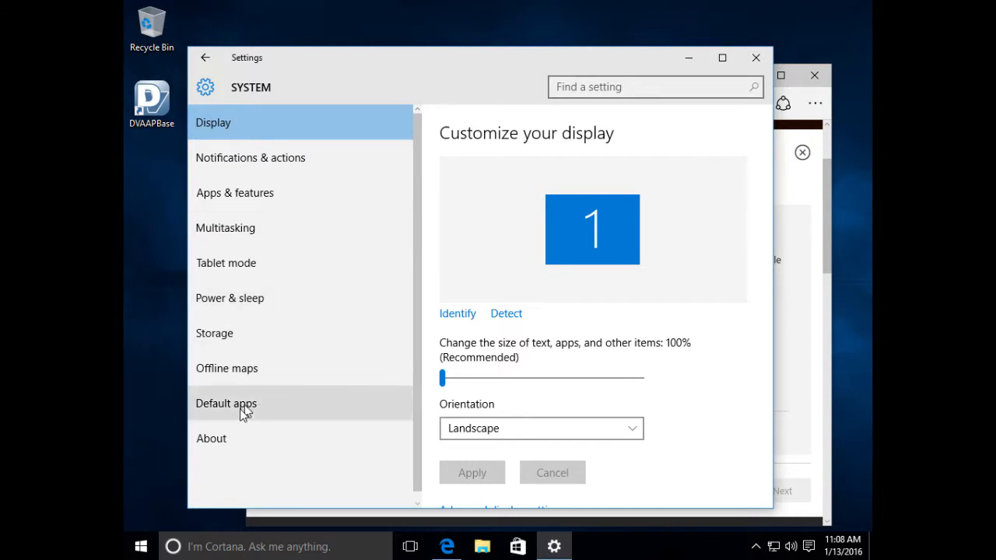
pyautogui.click(217, 440)
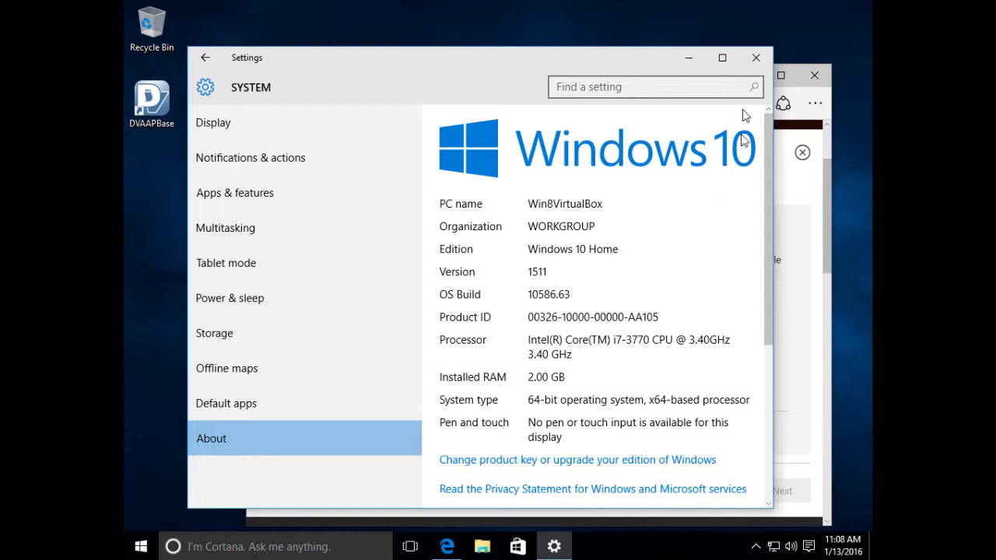
pyautogui.click(756, 57)
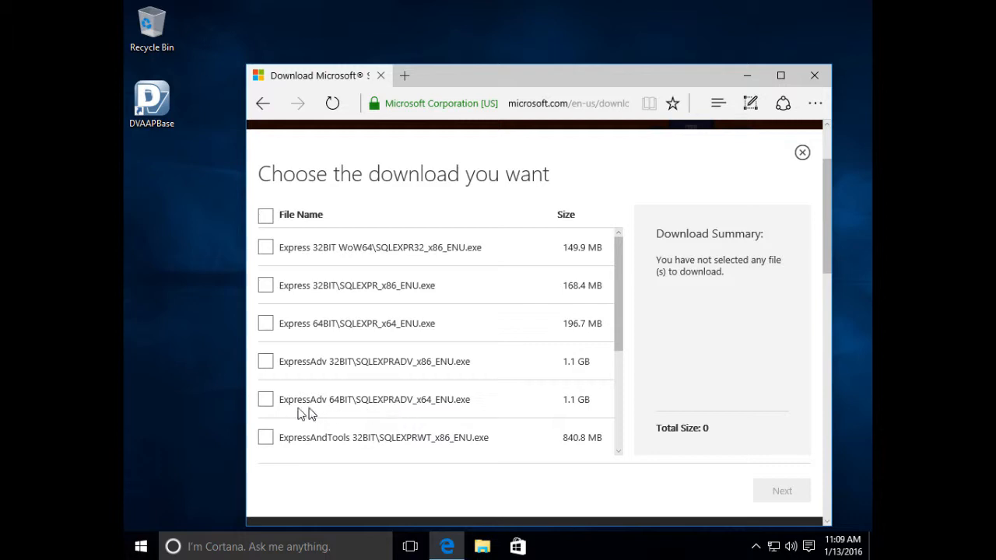
# Select the ExpressAdv 64BIT\SQLEXPRADV_x64_ENU.exe file and start its download
pyautogui.click(265, 400)
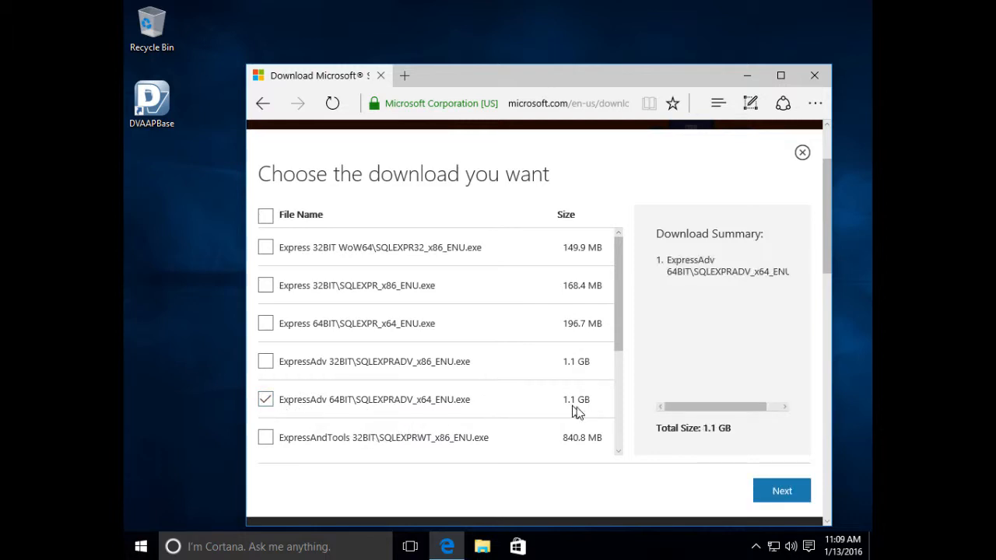
pyautogui.click(792, 501)
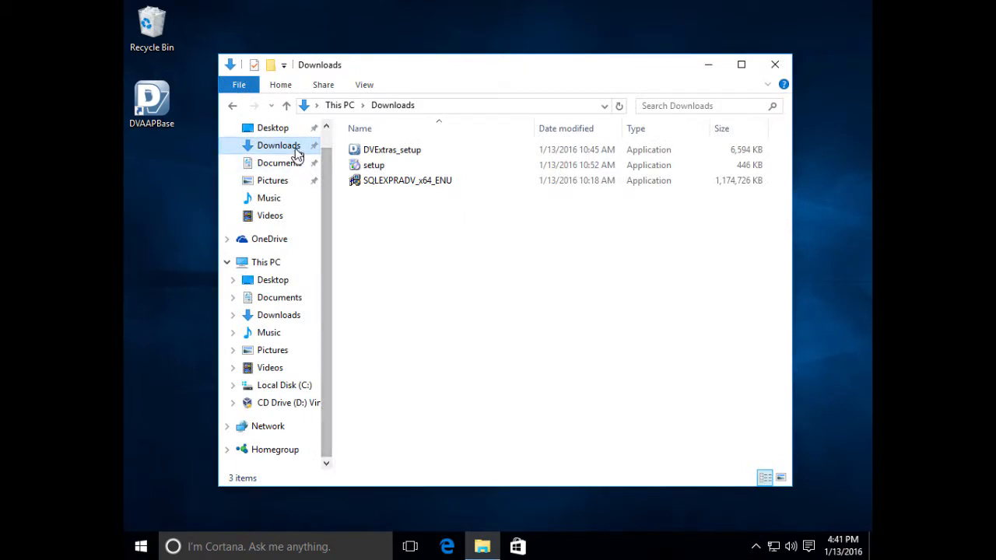
# Run SQLEXPRADV_x64_ENU from Downloads, authorize it with the administrator password, and extract its files to the proposed directory
pyautogui.moveTo(383, 187)
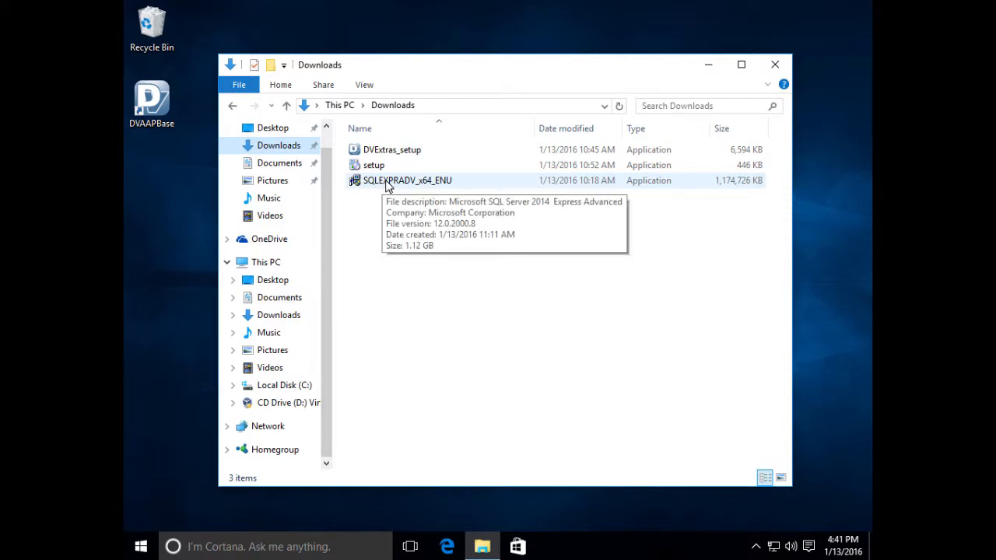
pyautogui.doubleClick(388, 185)
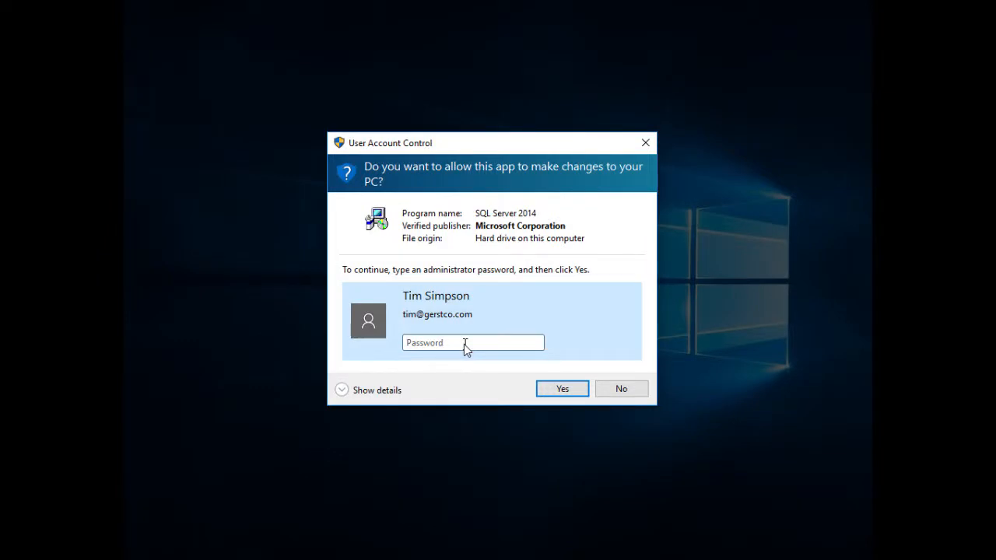
pyautogui.write('•••••••••')
pyautogui.press('Return')
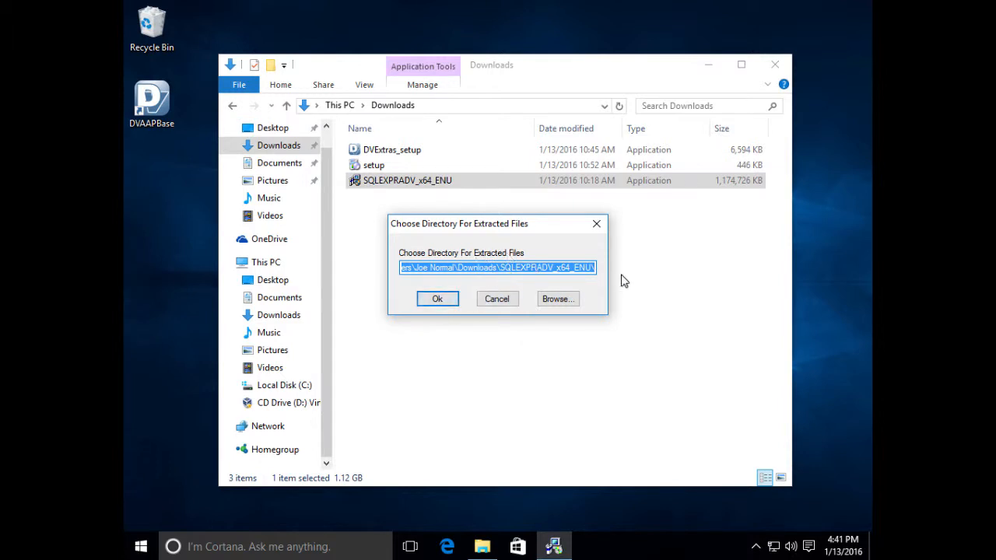
pyautogui.click(436, 302)
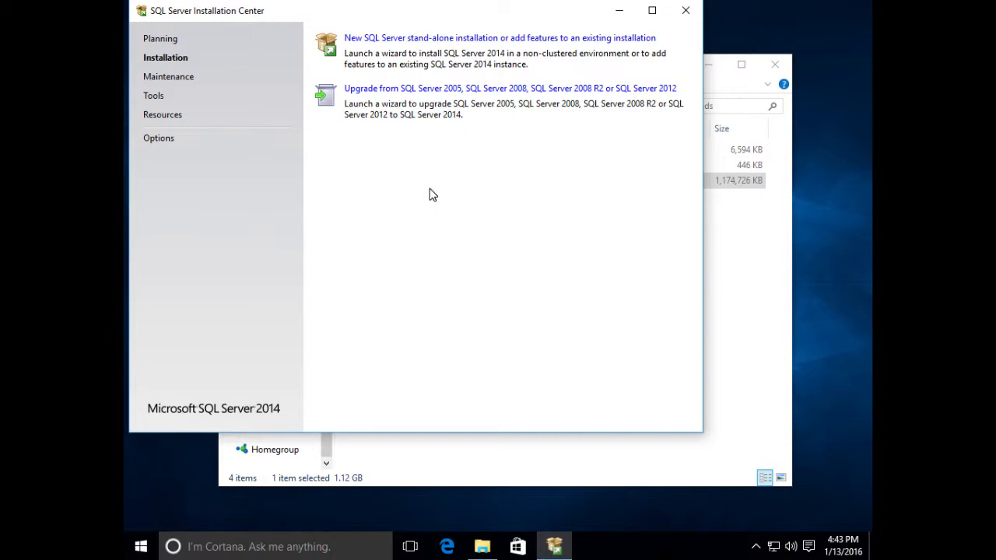
# Start a new SQL Server stand-alone installation and accept the license terms
pyautogui.click(467, 41)
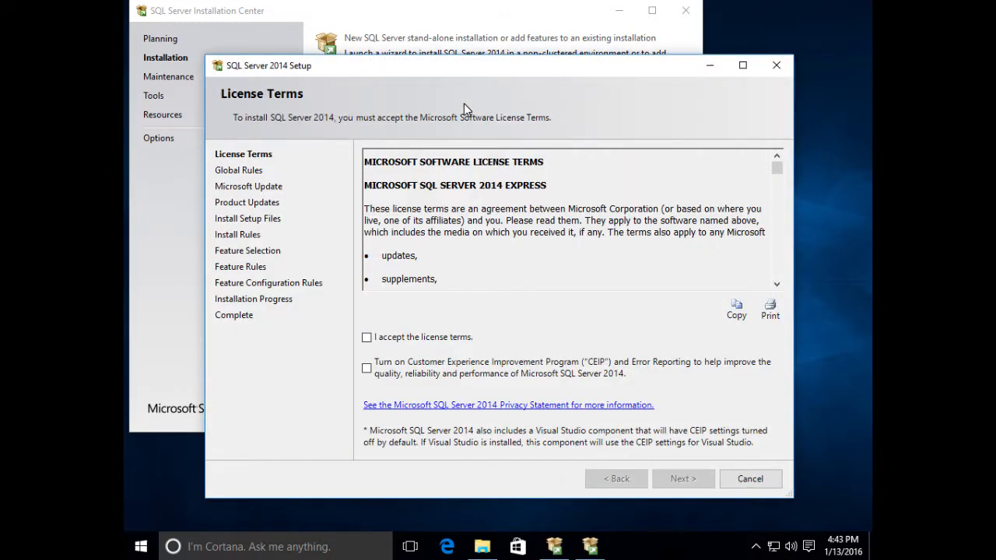
pyautogui.click(367, 339)
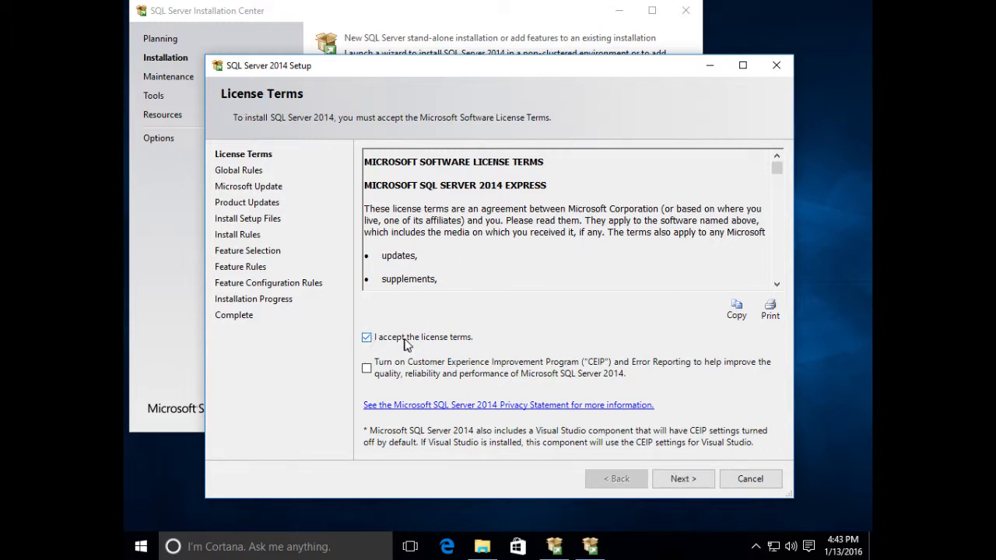
pyautogui.click(683, 481)
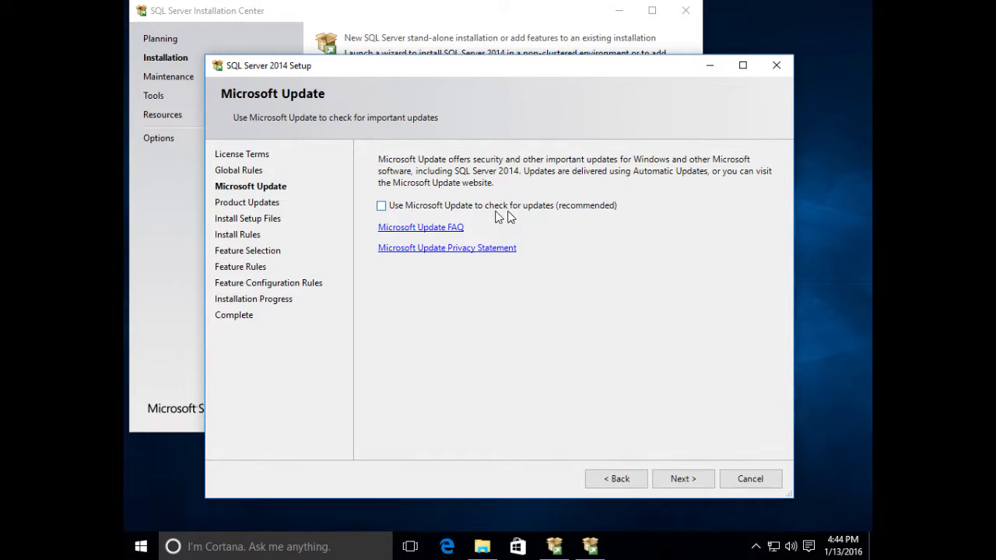
# Enable the use of Microsoft Update to check for updates and continue the setup
pyautogui.click(383, 208)
pyautogui.click(683, 479)
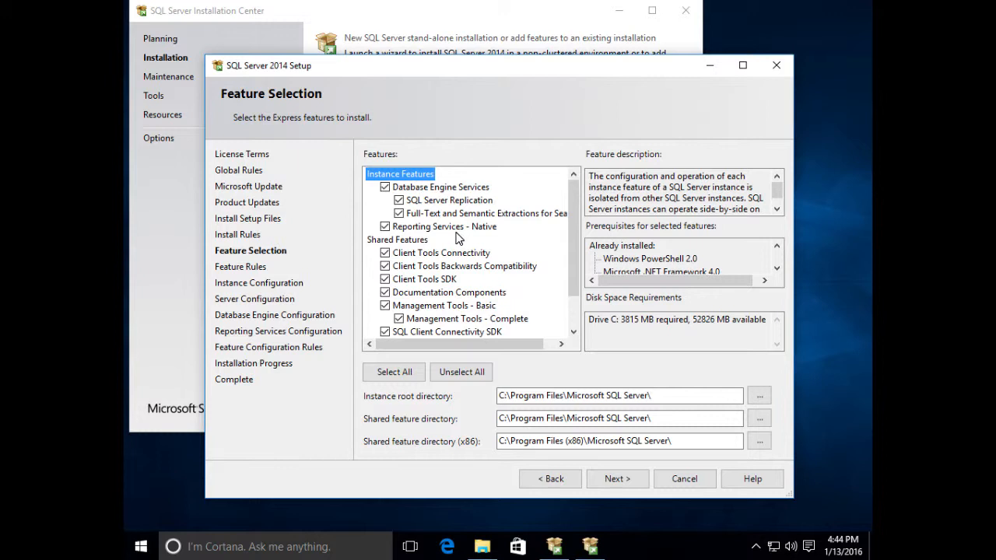
# Exclude SQL Server Replication and Full-Text and Semantic Extractions from the features to install, and continue with the default directories
pyautogui.click(400, 203)
pyautogui.click(400, 215)
pyautogui.moveTo(576, 245); pyautogui.dragTo(576, 274)
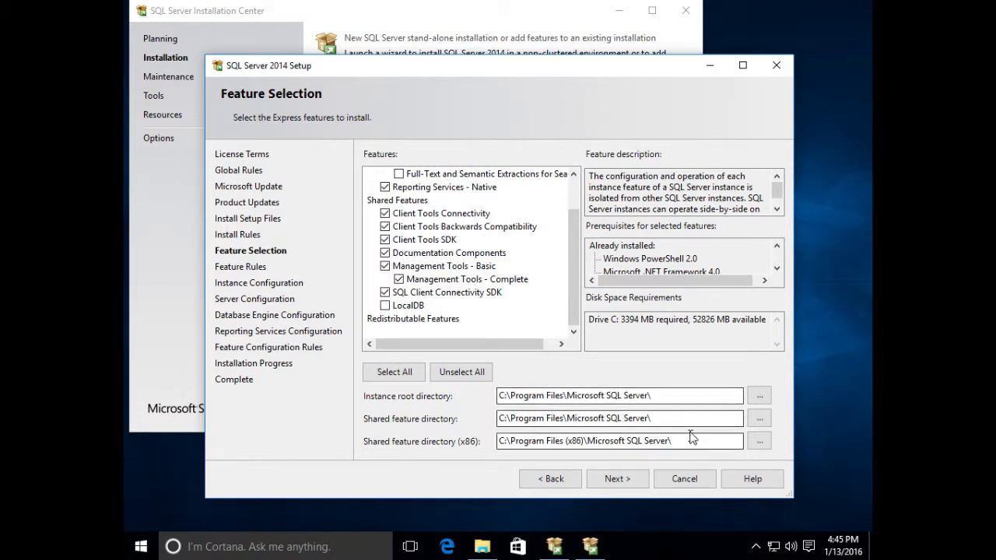
pyautogui.click(617, 480)
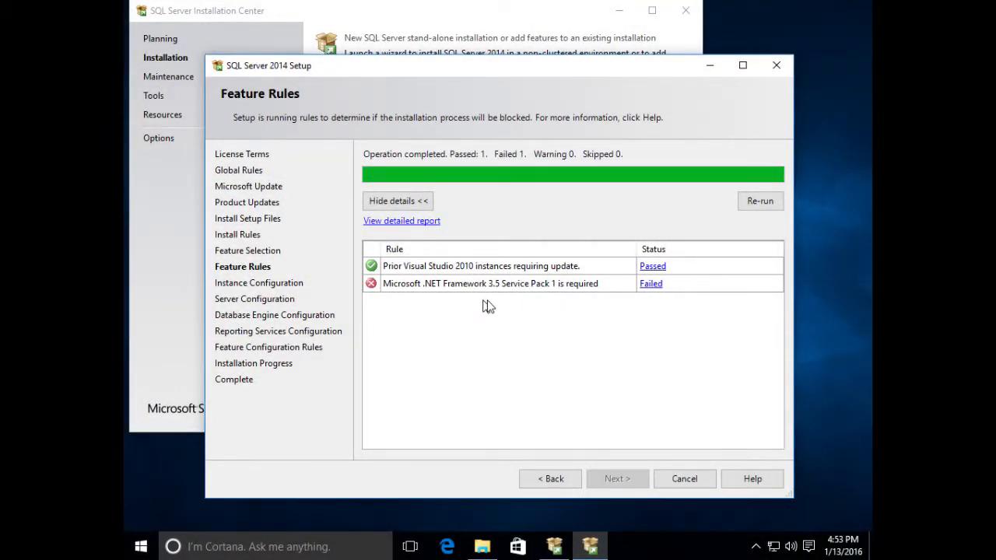
# Re-run the feature rules check and continue with the named instance SQLExpress and the default service accounts
pyautogui.click(762, 202)
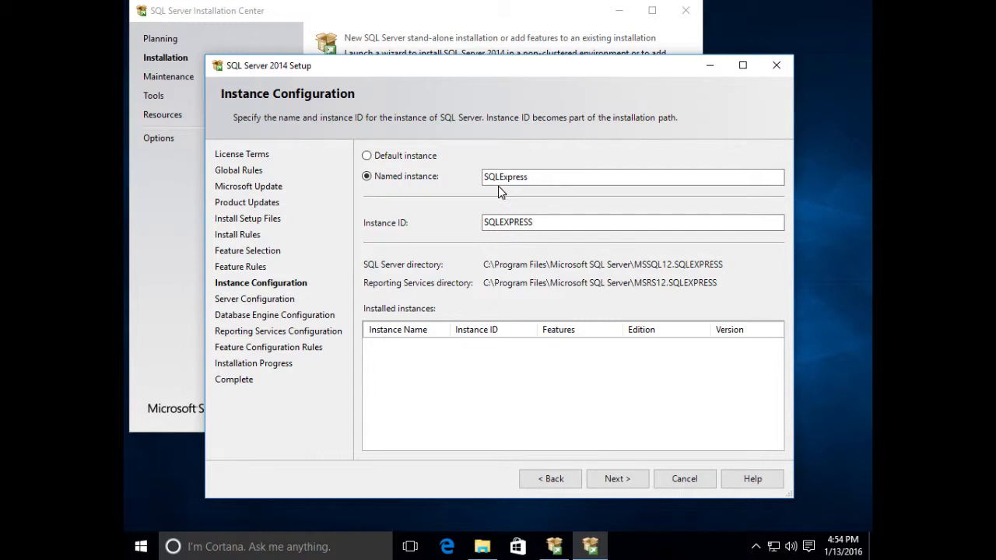
pyautogui.click(619, 479)
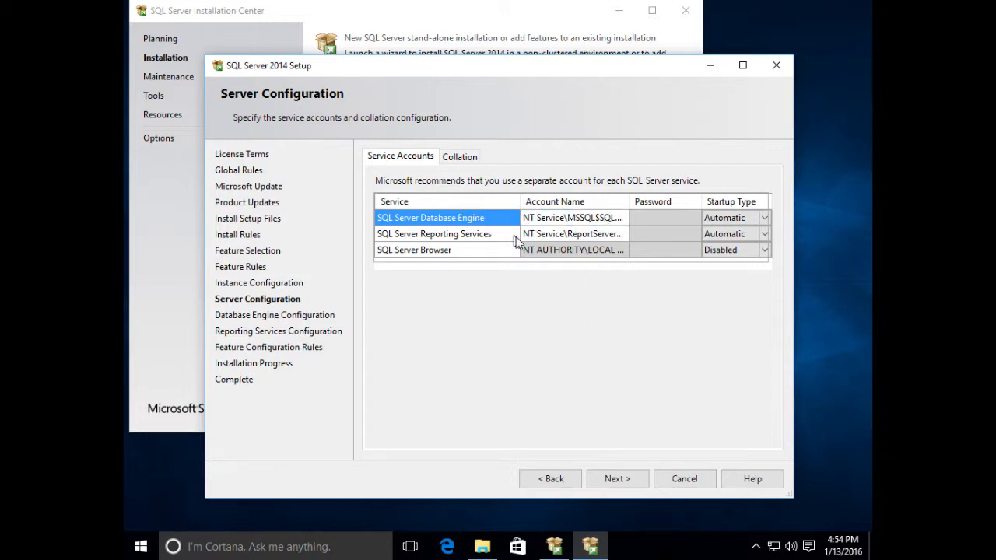
pyautogui.click(628, 478)
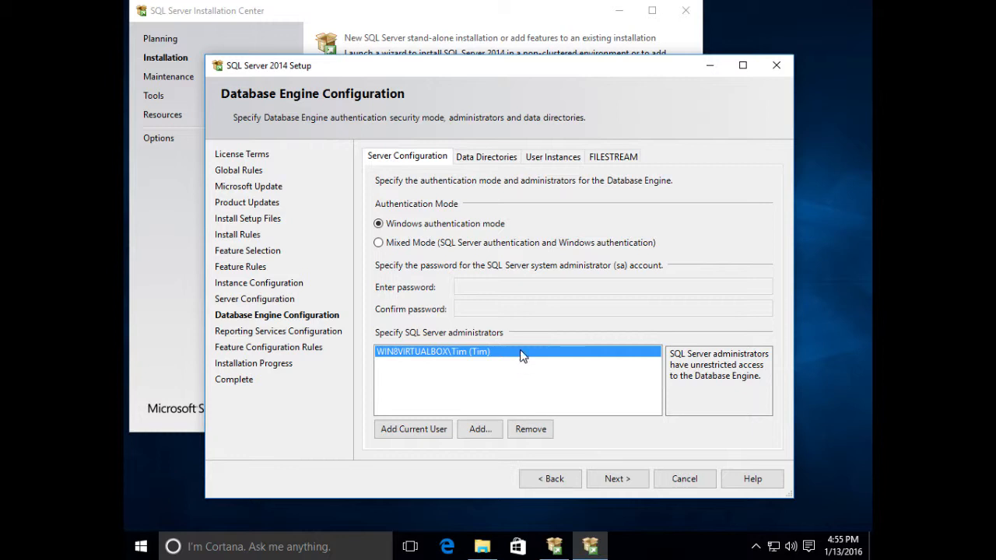
# Add the standard user's account as a SQL Server administrator, keep Windows authentication mode, and continue
pyautogui.click(483, 429)
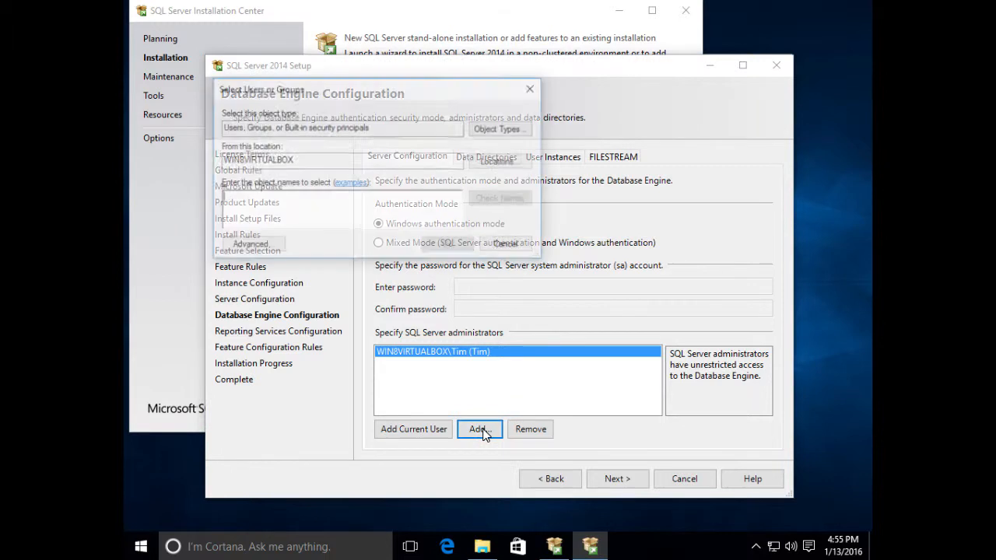
pyautogui.write('Joe Normal')
pyautogui.click(522, 200)
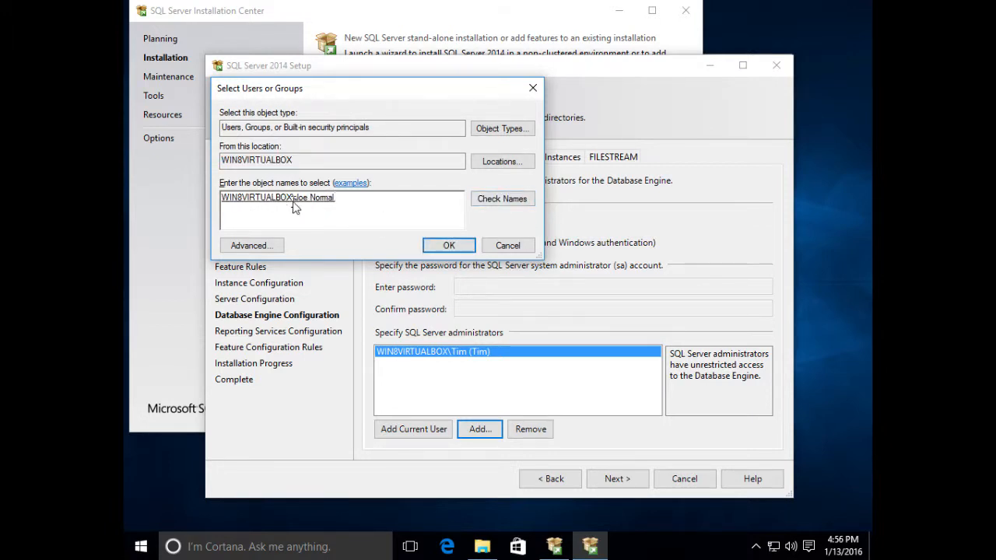
pyautogui.click(446, 248)
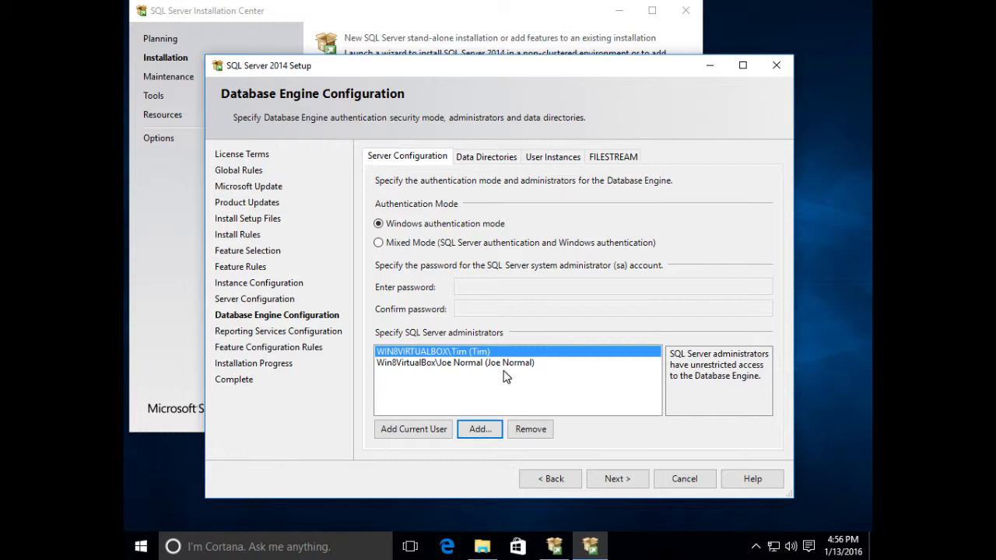
pyautogui.click(632, 482)
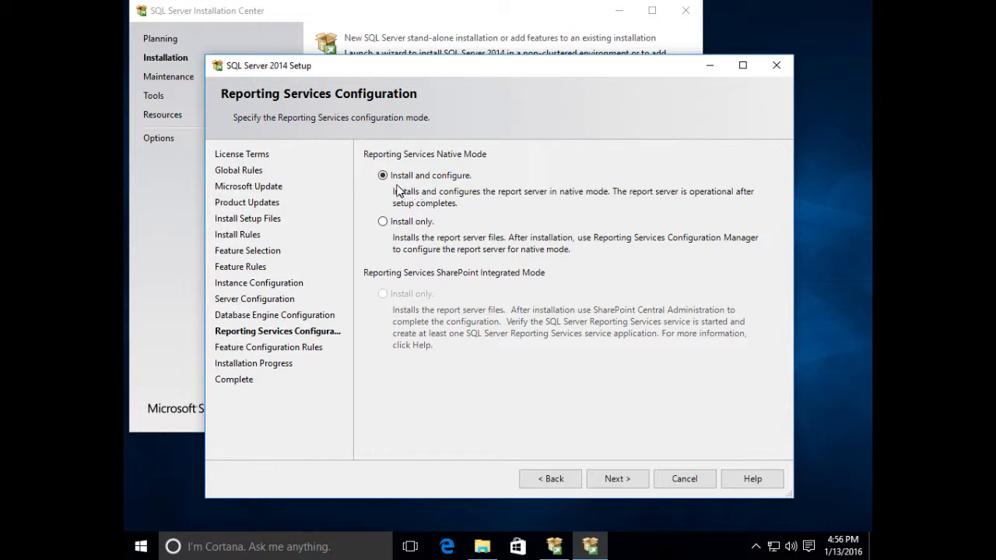
# Run the installation with Reporting Services set to Install and configure, and close the setup, Installation Center and Downloads windows
pyautogui.click(624, 480)
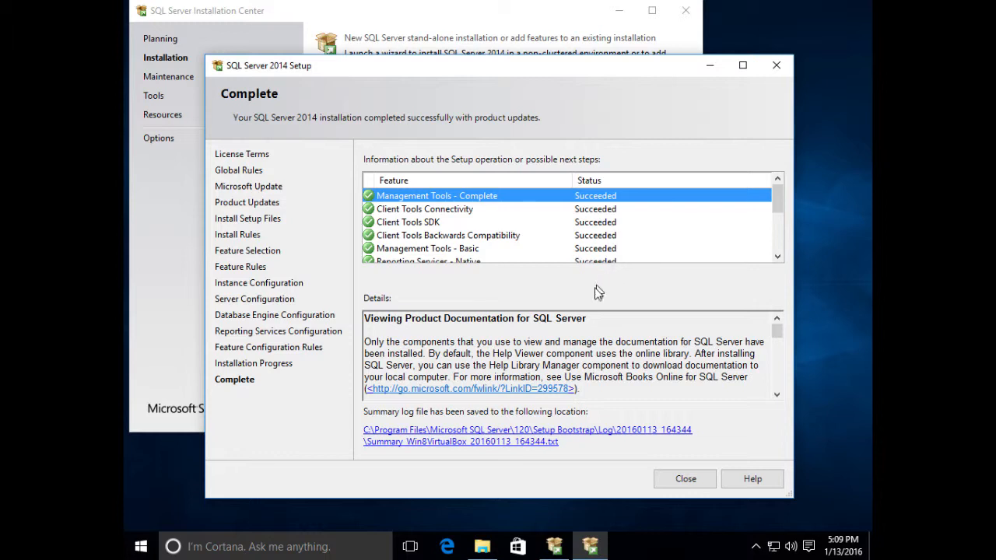
pyautogui.moveTo(782, 201)
pyautogui.mouseDown()
pyautogui.moveTo(778, 235)
pyautogui.moveTo(780, 201)
pyautogui.mouseUp()
pyautogui.click(689, 478)
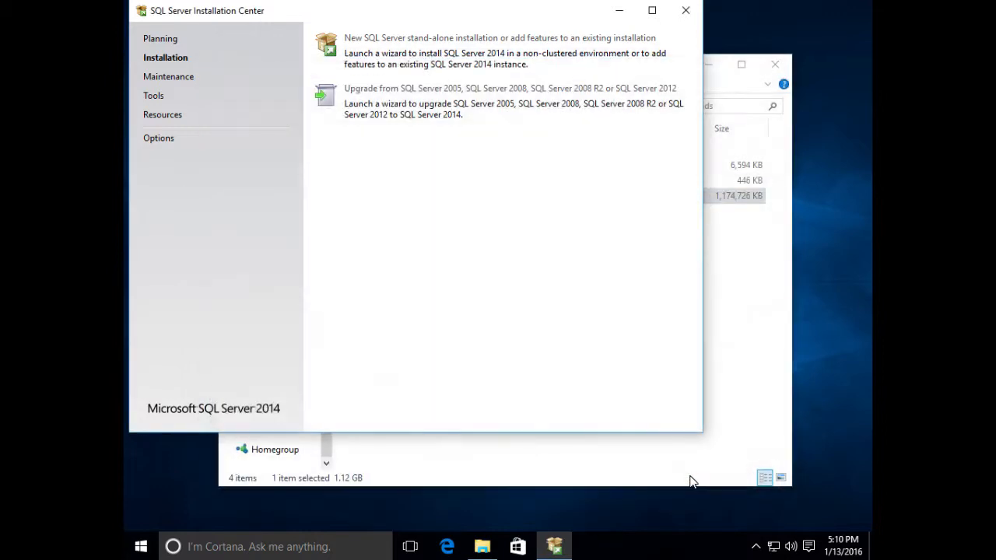
pyautogui.click(688, 18)
pyautogui.click(777, 65)
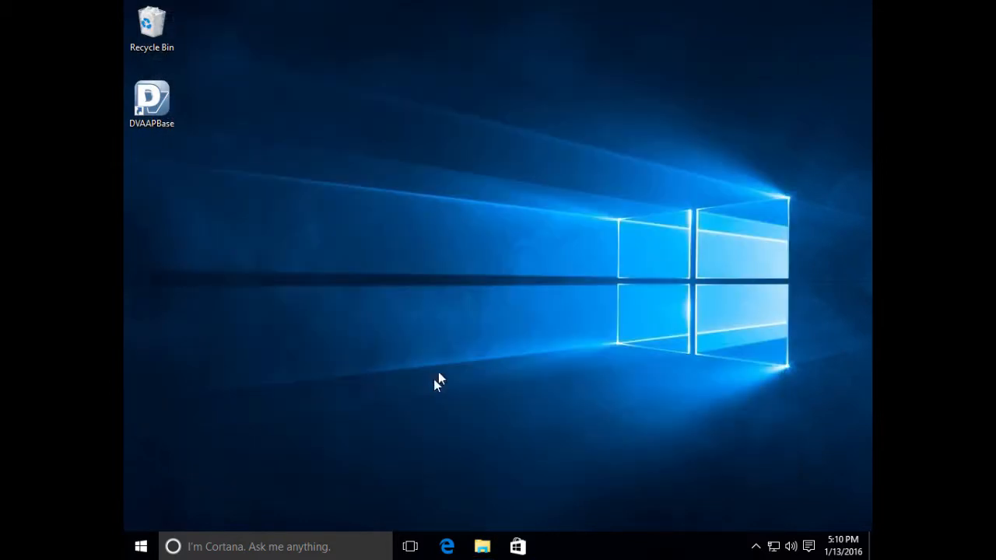
# Launch SQL Server 2014 Management Studio from the installed Microsoft SQL Server 2014 programs
pyautogui.click(144, 550)
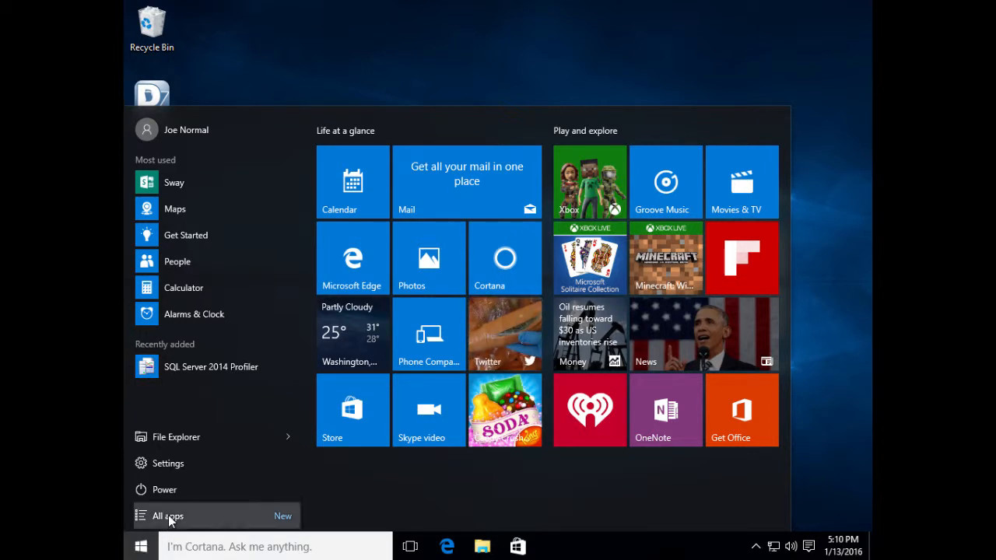
pyautogui.click(167, 518)
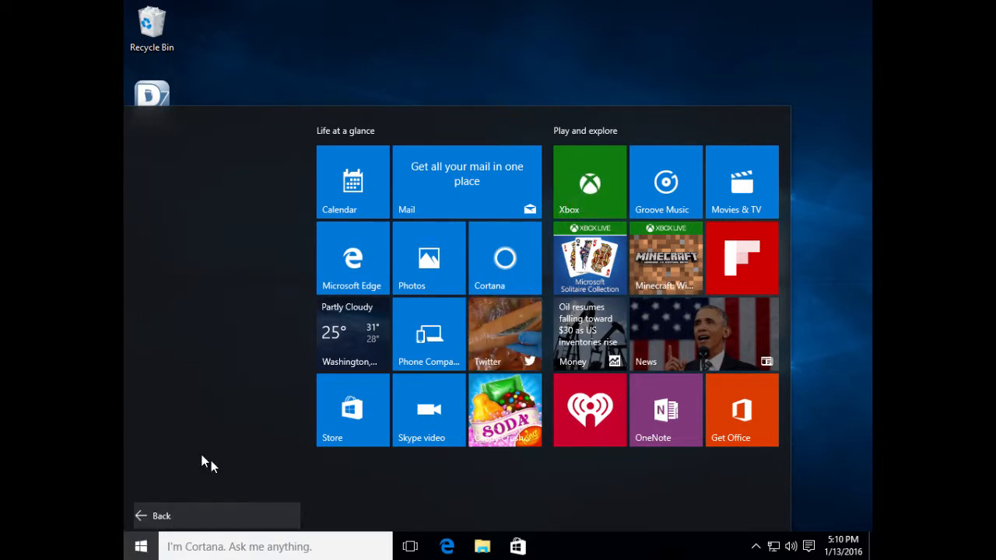
pyautogui.moveTo(307, 187); pyautogui.dragTo(309, 345)
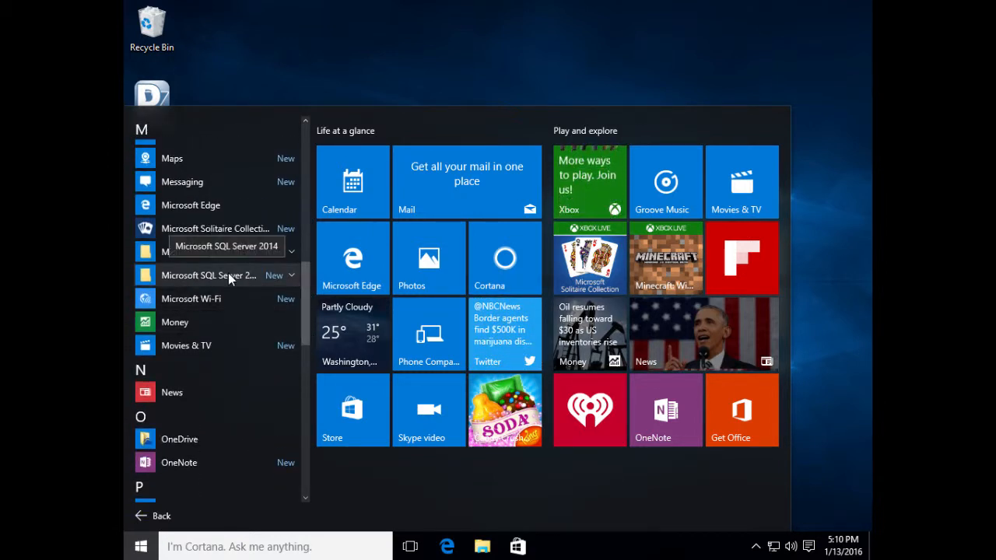
pyautogui.click(198, 275)
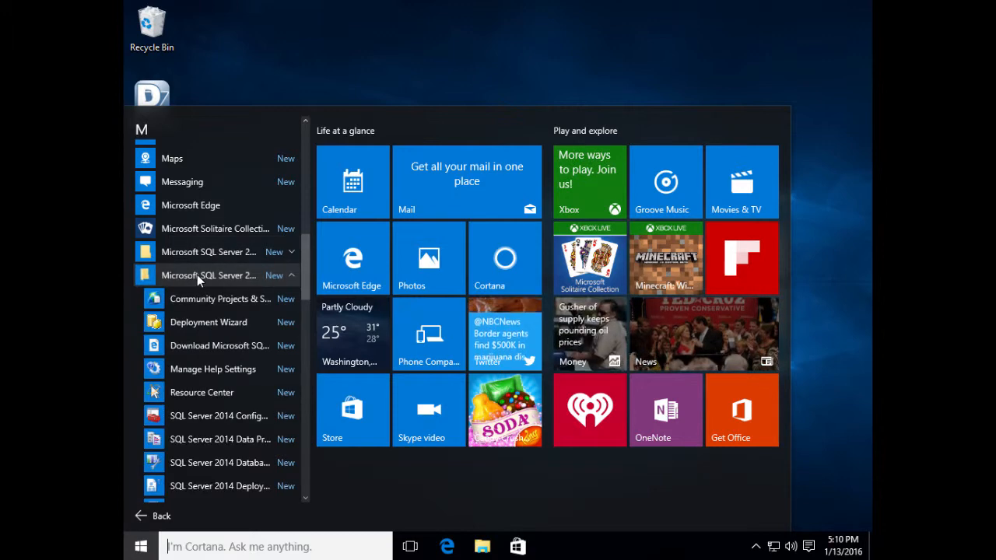
pyautogui.moveTo(304, 275); pyautogui.dragTo(309, 318)
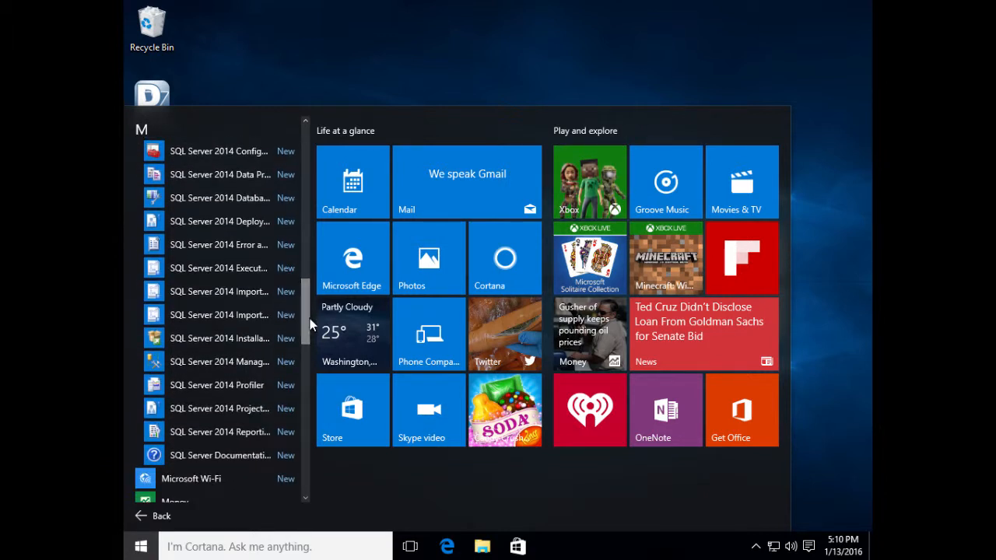
pyautogui.click(194, 362)
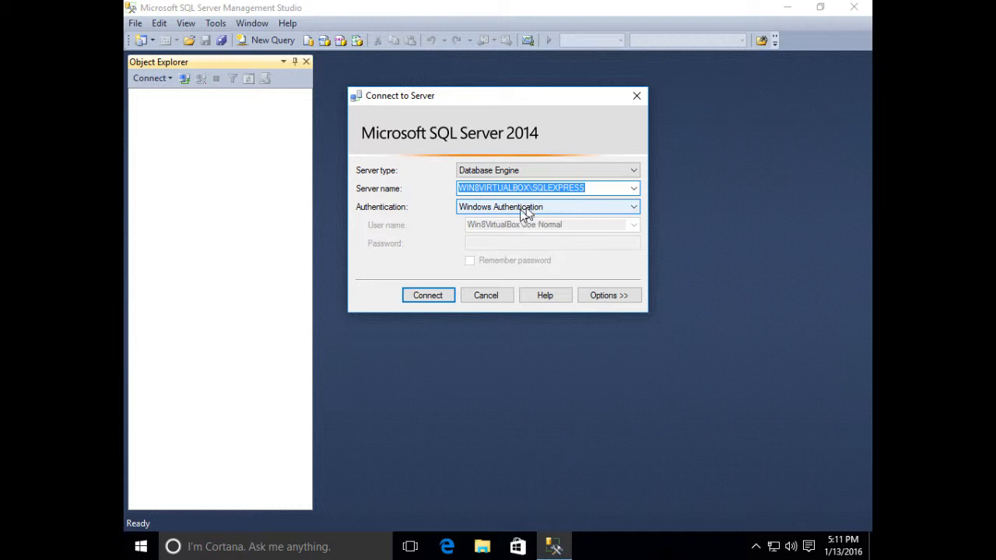
# Connect to the WIN8VIRTUALBOX\SQLEXPRESS Database Engine with Windows Authentication and expand its Databases folder
pyautogui.click(428, 296)
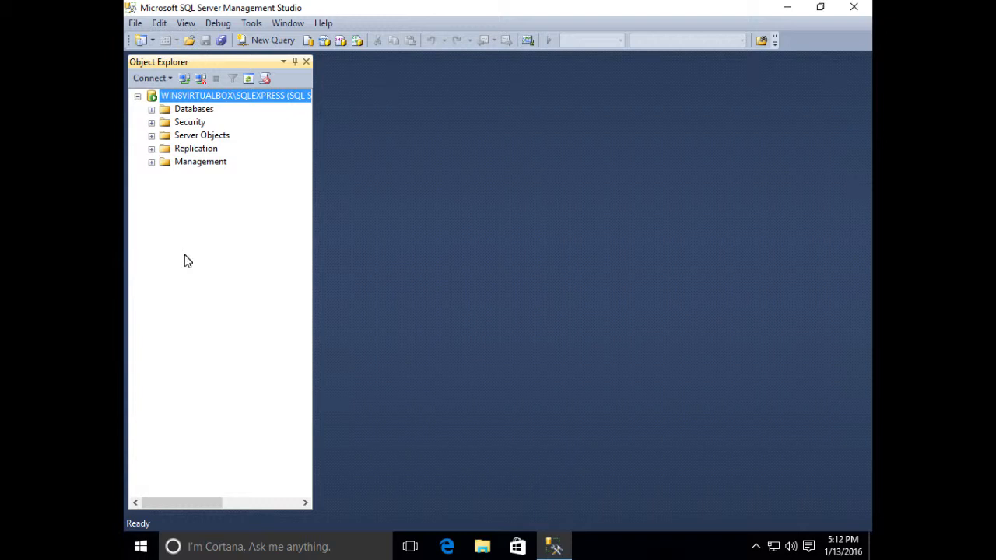
pyautogui.click(152, 110)
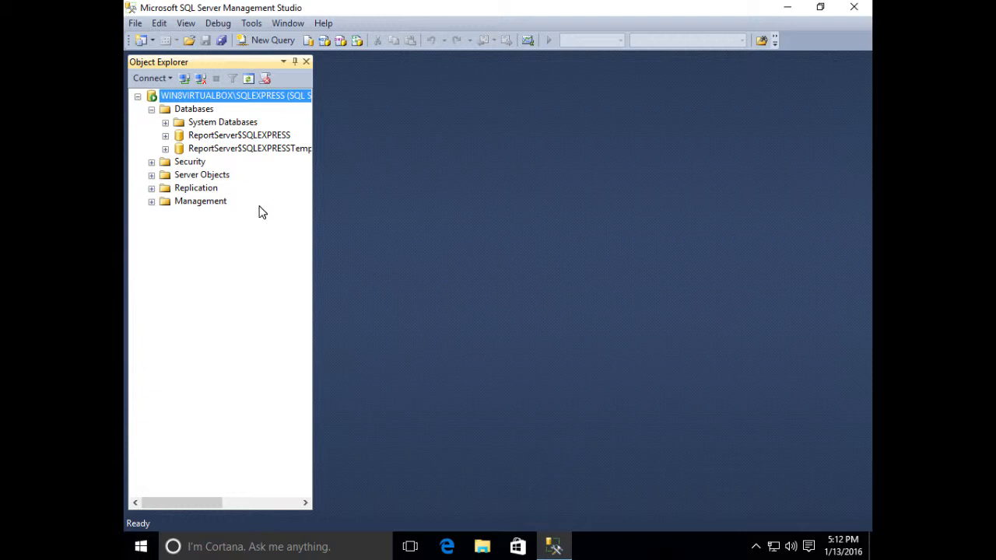
# Create a new database named DVA_db on the SQLEXPRESS instance with the default owner and file settings
pyautogui.rightClick(196, 112)
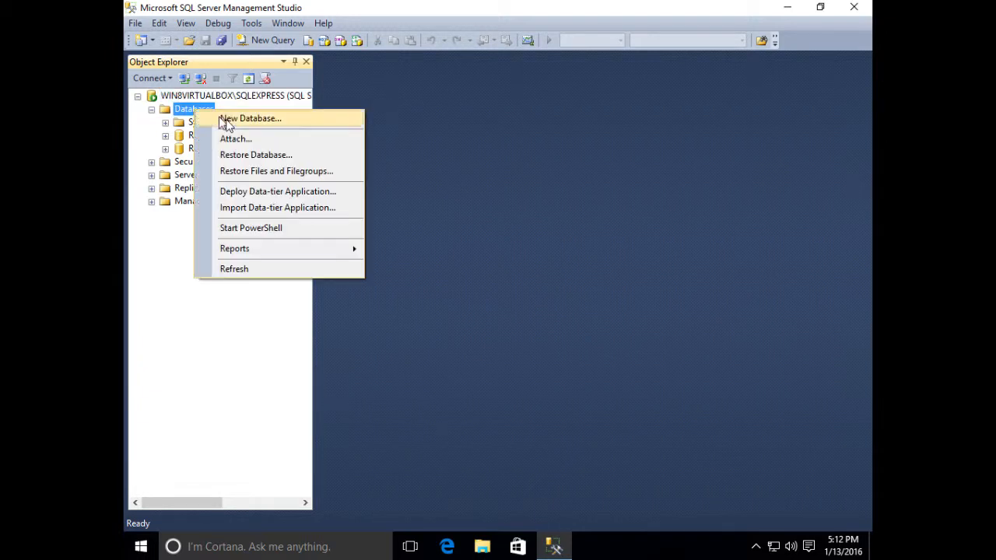
pyautogui.click(236, 123)
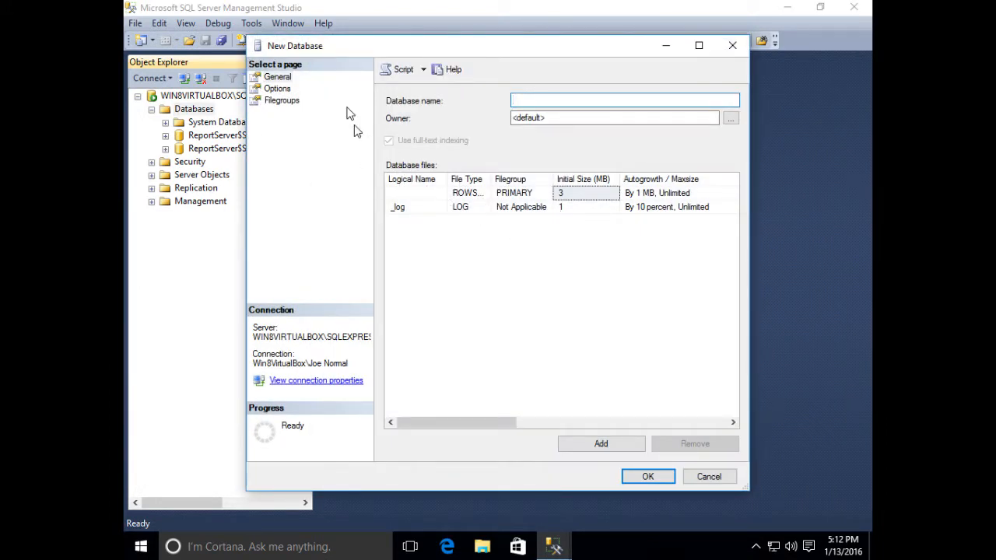
pyautogui.click(278, 78)
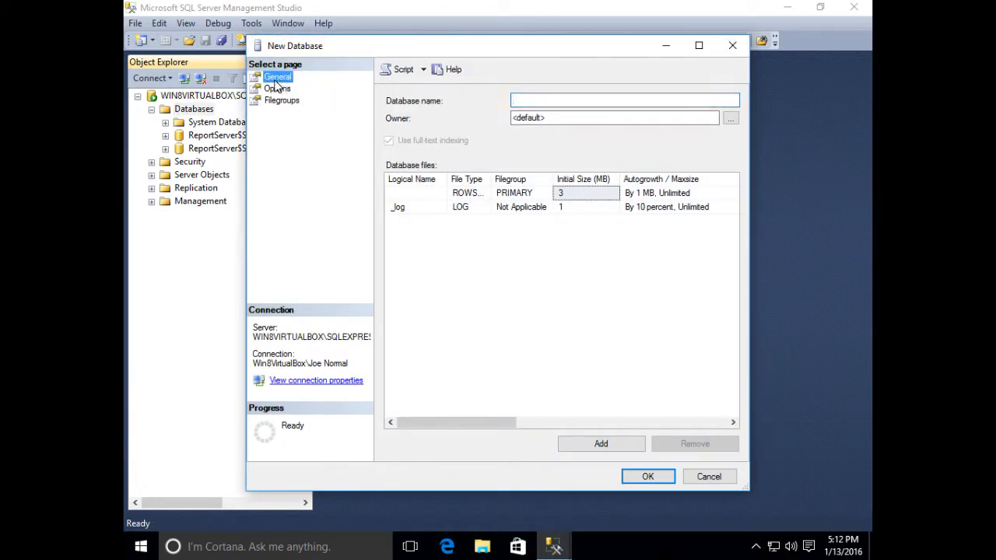
pyautogui.click(552, 102)
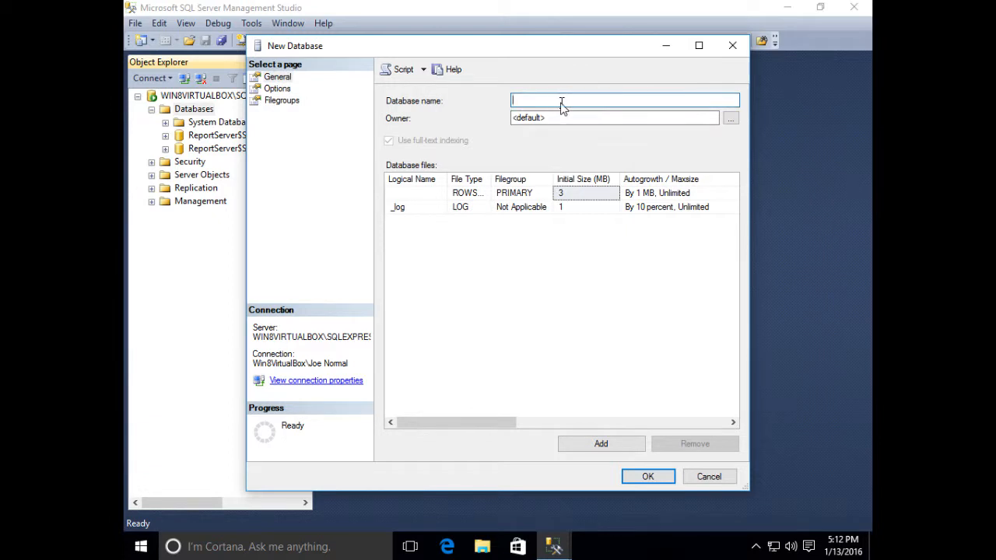
pyautogui.write('DVA_db')
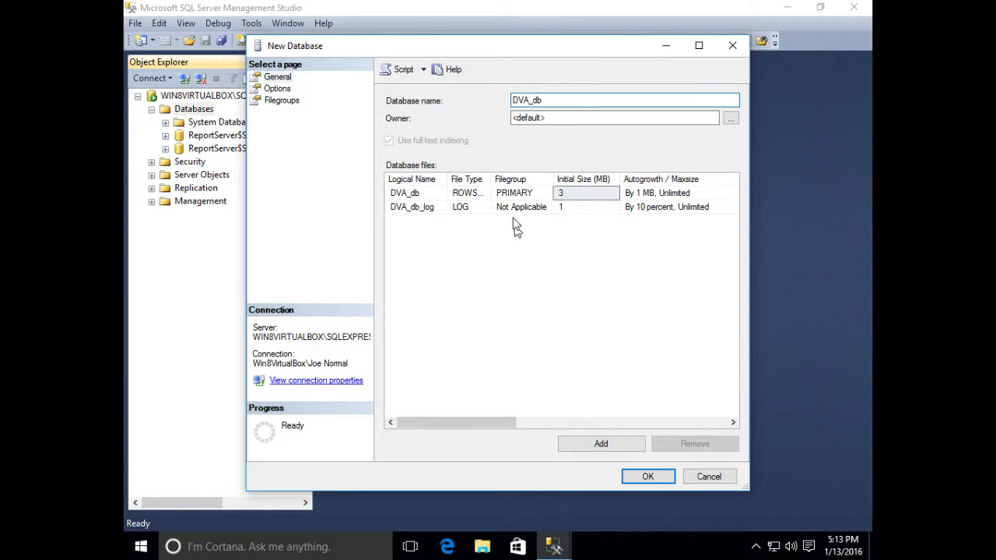
pyautogui.click(647, 477)
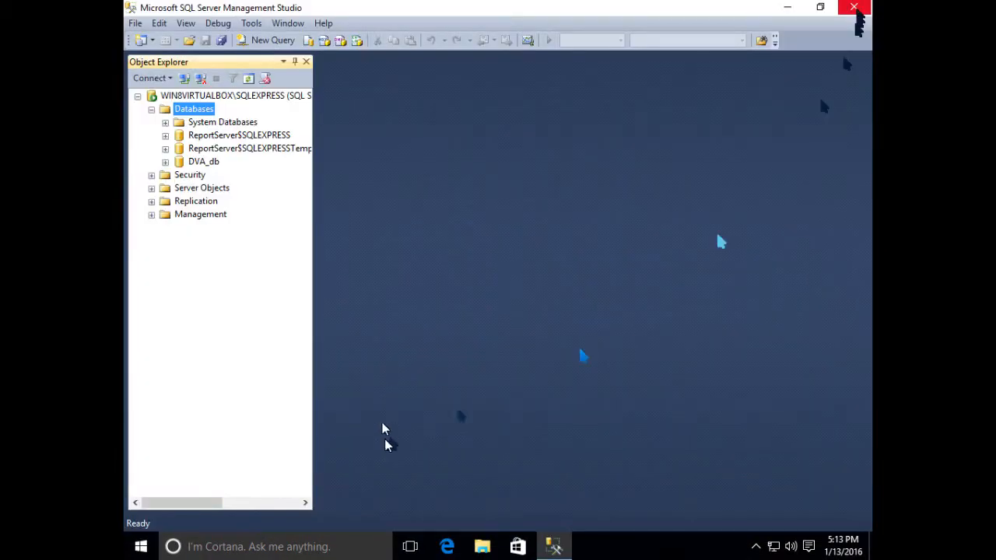
# Switch to File Explorer and open the folder C:\Program Files (x86)\Gerstco\DVAAPBase\DBUpdater
pyautogui.click(483, 547)
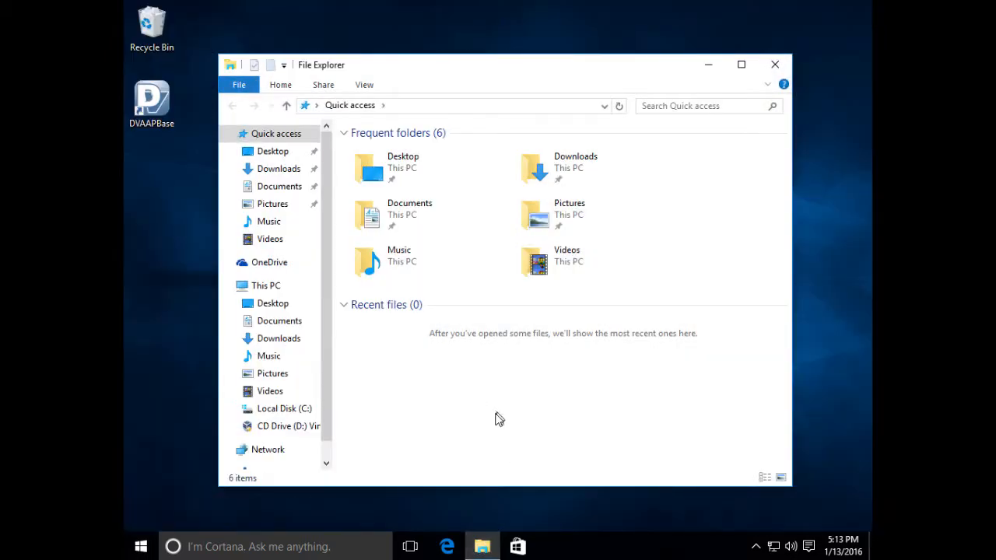
pyautogui.click(282, 410)
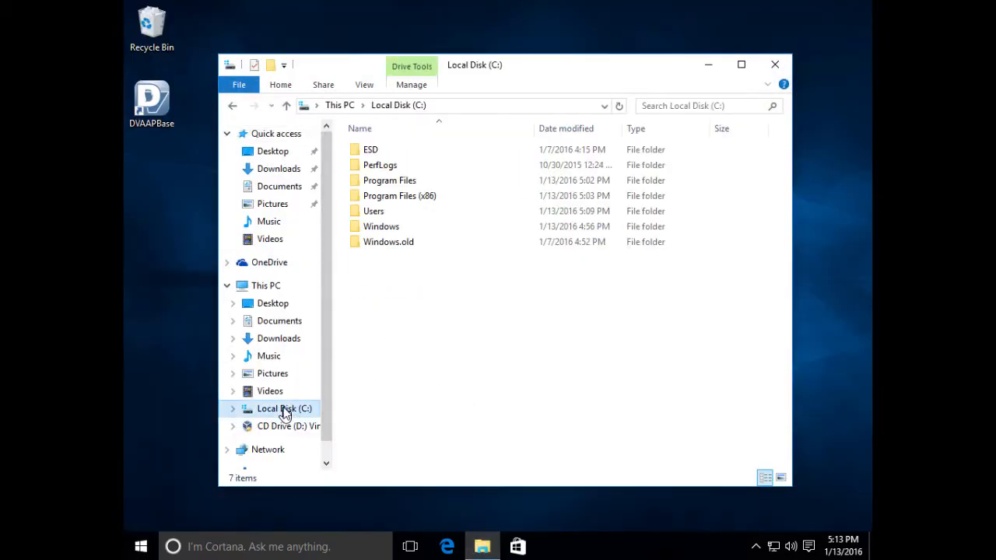
pyautogui.doubleClick(394, 198)
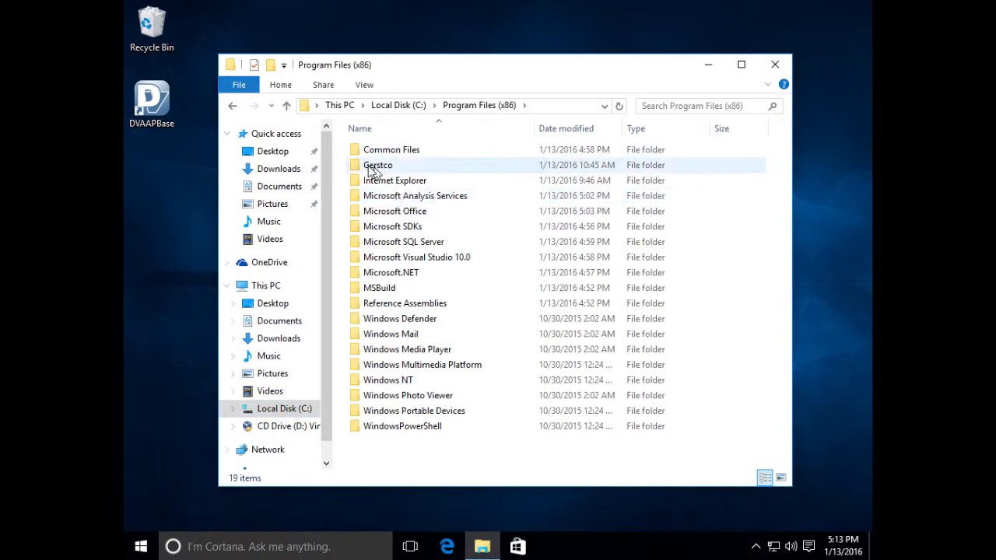
pyautogui.doubleClick(371, 168)
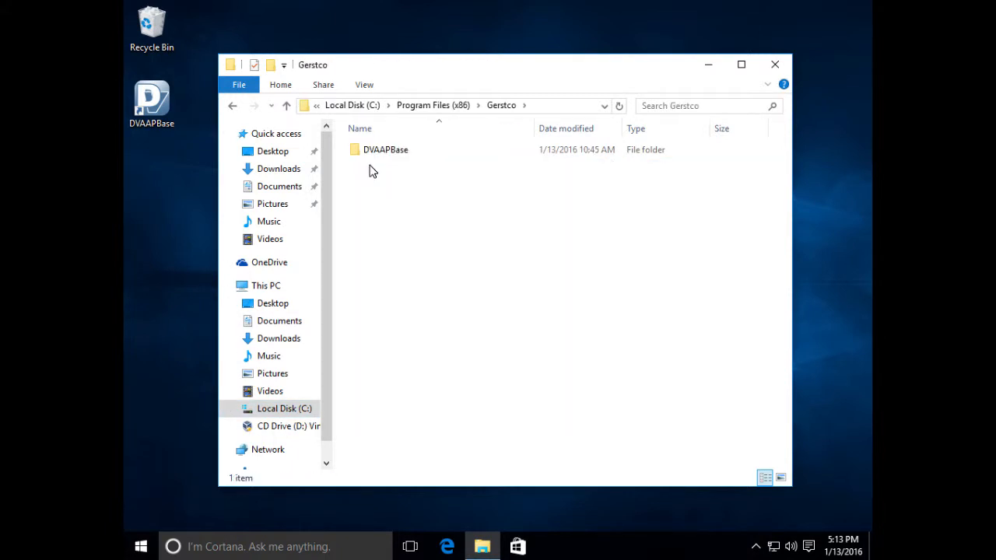
pyautogui.doubleClick(381, 153)
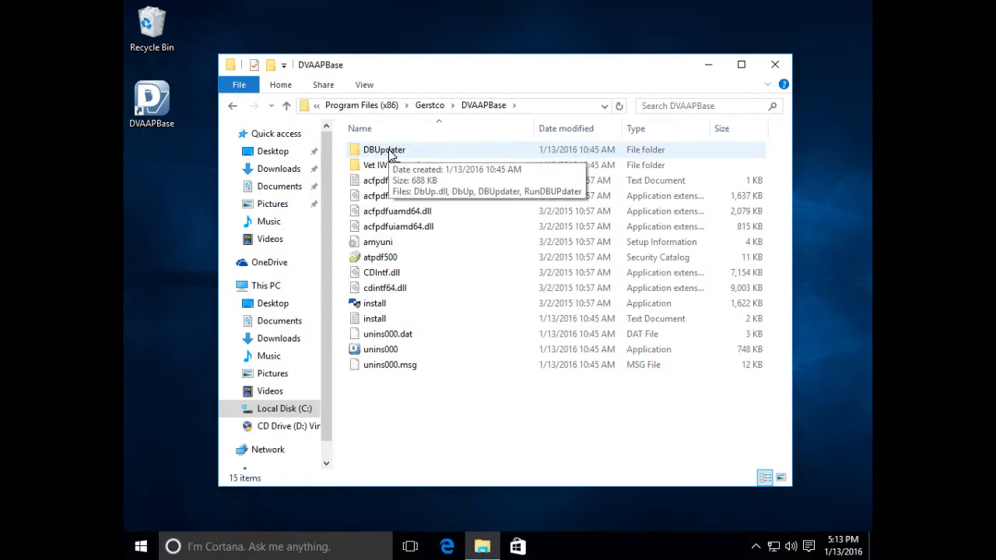
pyautogui.doubleClick(385, 150)
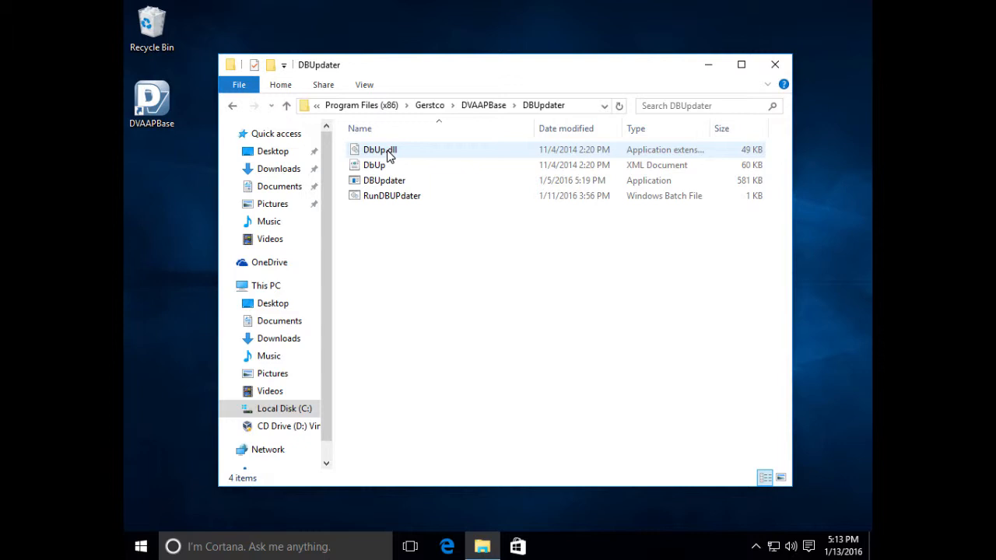
# Review the server and database names in the RunDBUPdater batch file, run it, and close its console window
pyautogui.rightClick(403, 202)
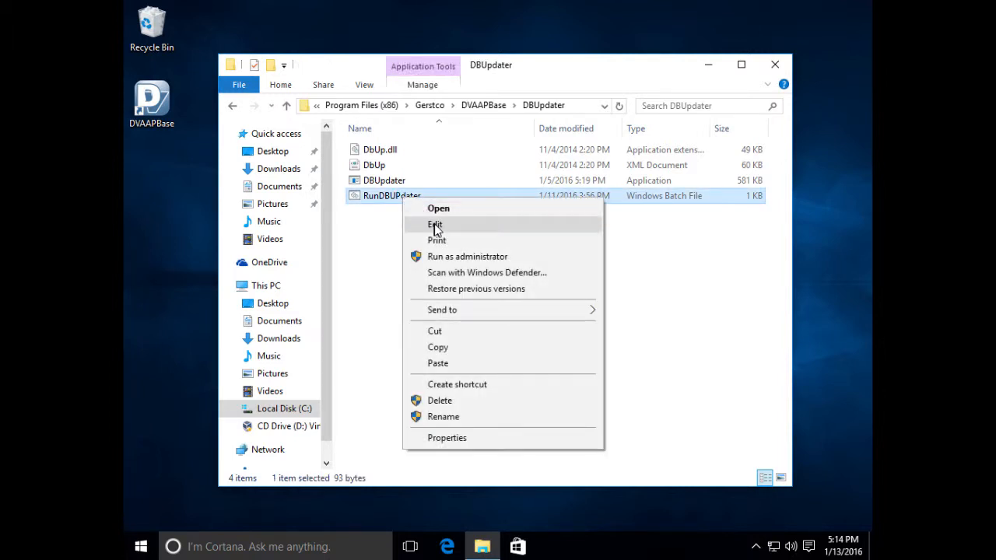
pyautogui.click(445, 226)
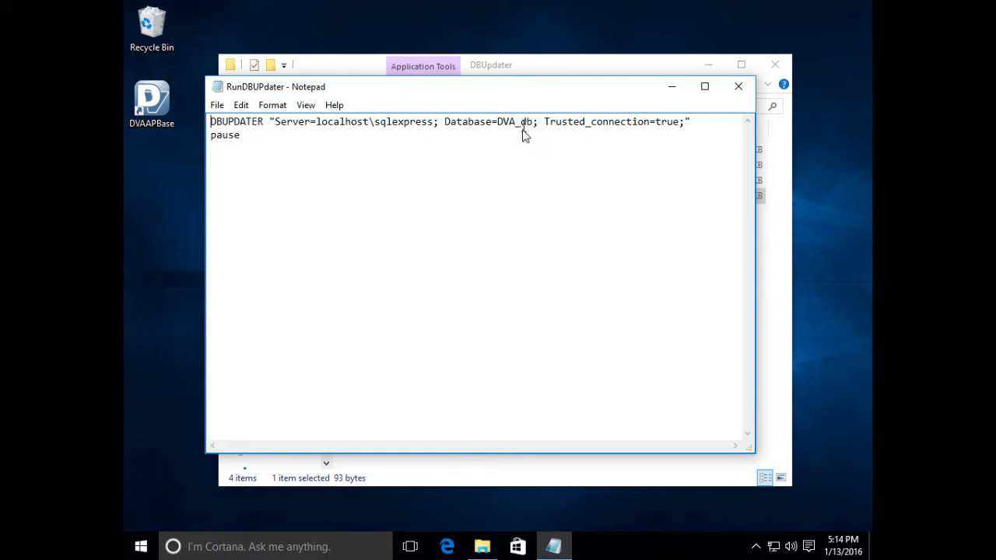
pyautogui.click(739, 88)
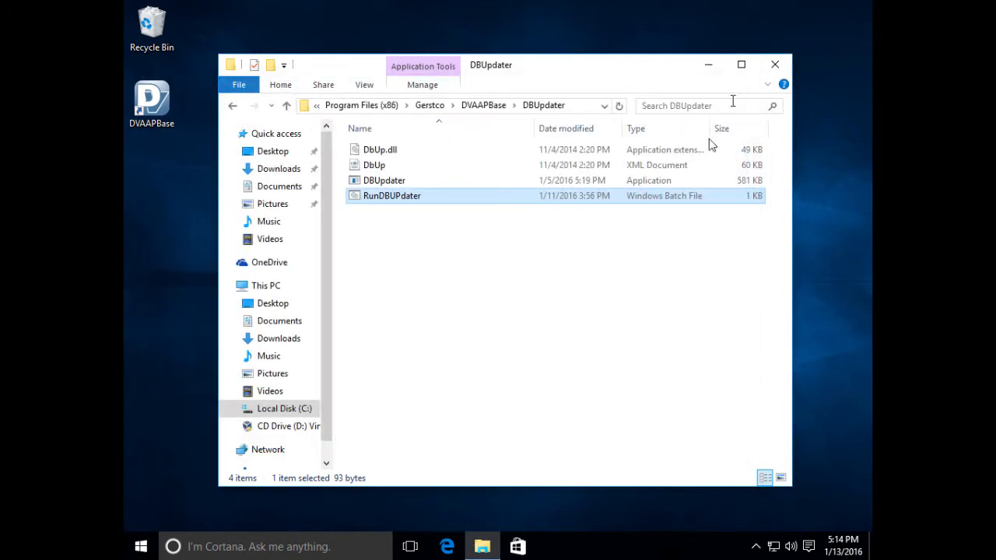
pyautogui.doubleClick(402, 198)
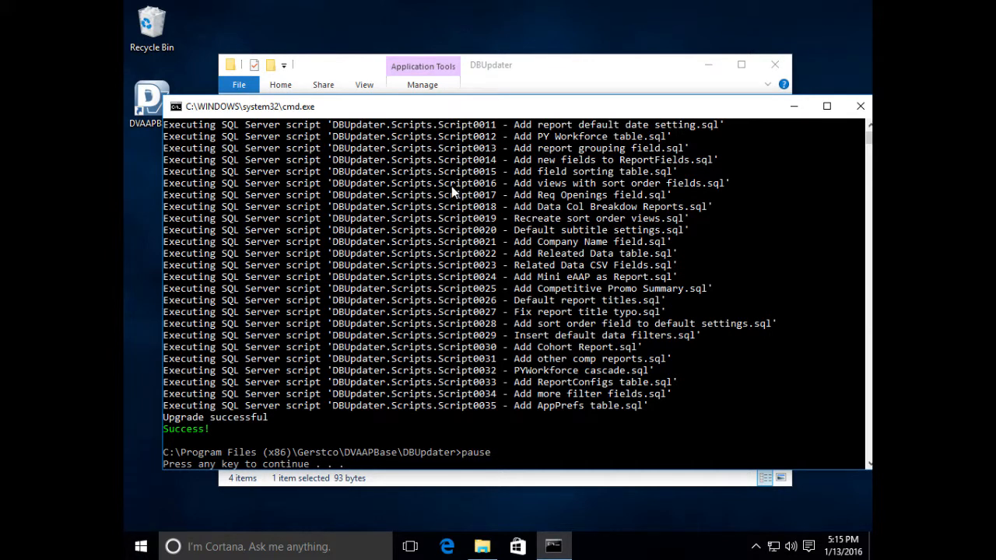
pyautogui.click(860, 107)
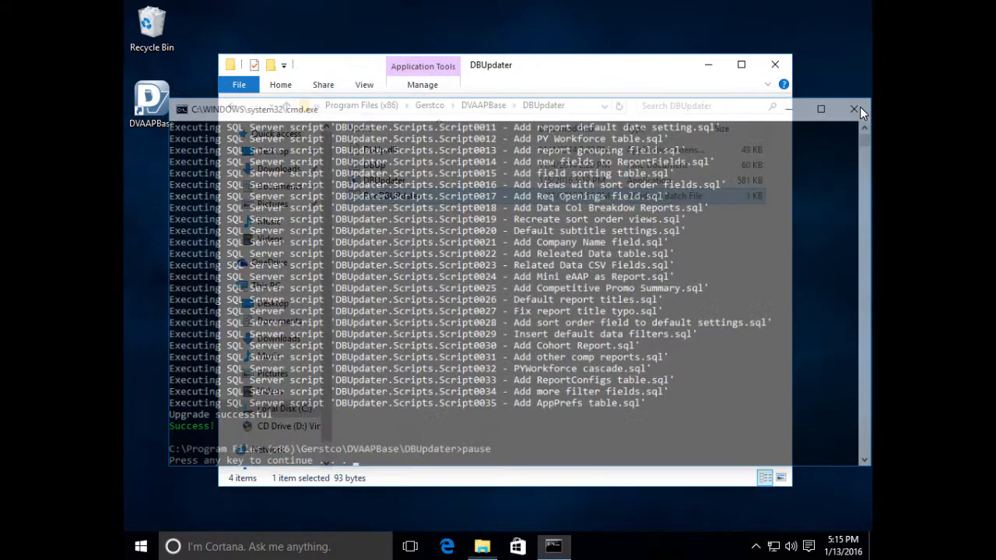